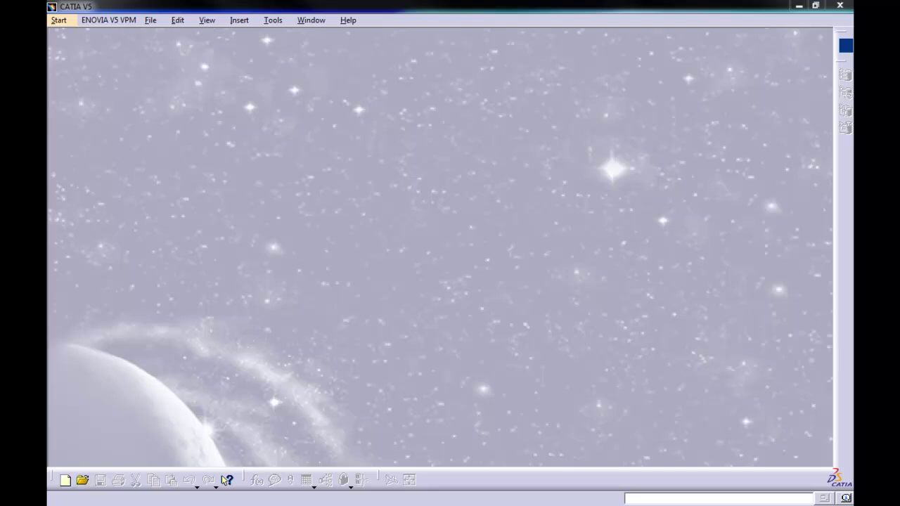
# Create a new Part document with the default name Part1.
pyautogui.click(151, 20)
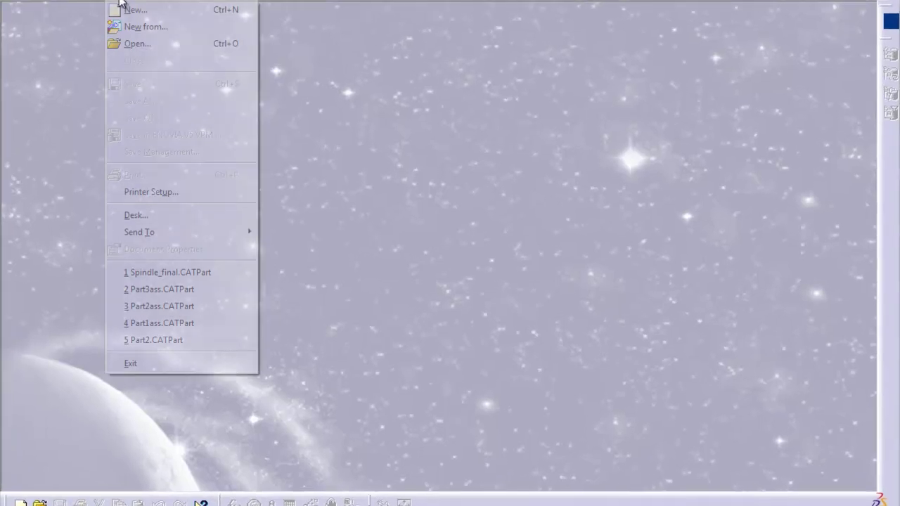
pyautogui.click(123, 8)
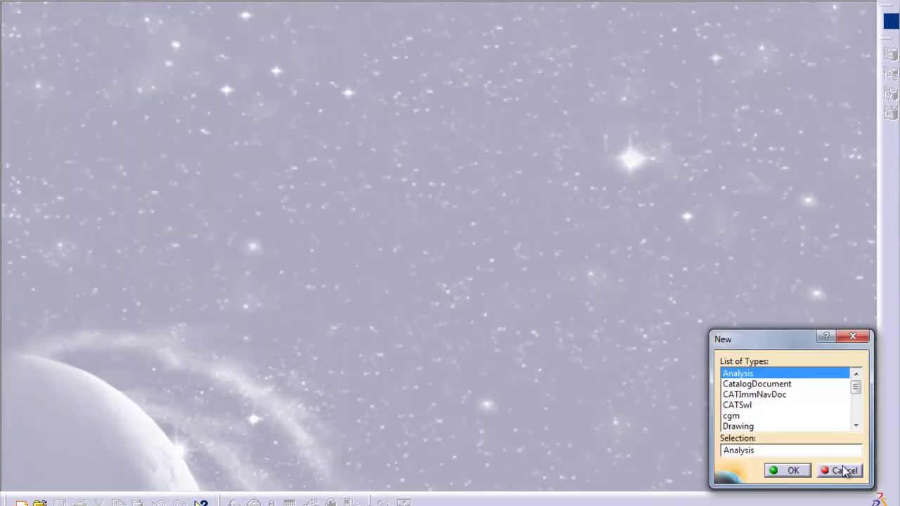
pyautogui.moveTo(857, 395); pyautogui.dragTo(854, 406)
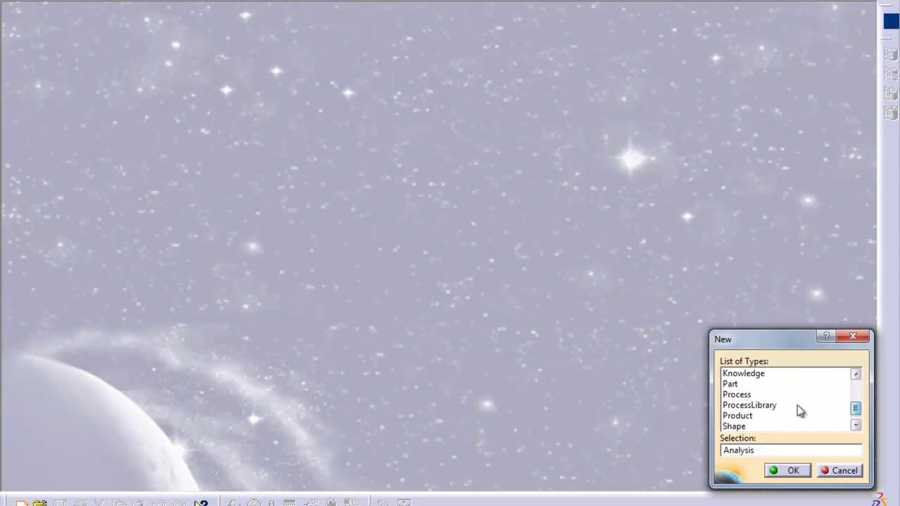
pyautogui.click(732, 384)
pyautogui.click(788, 470)
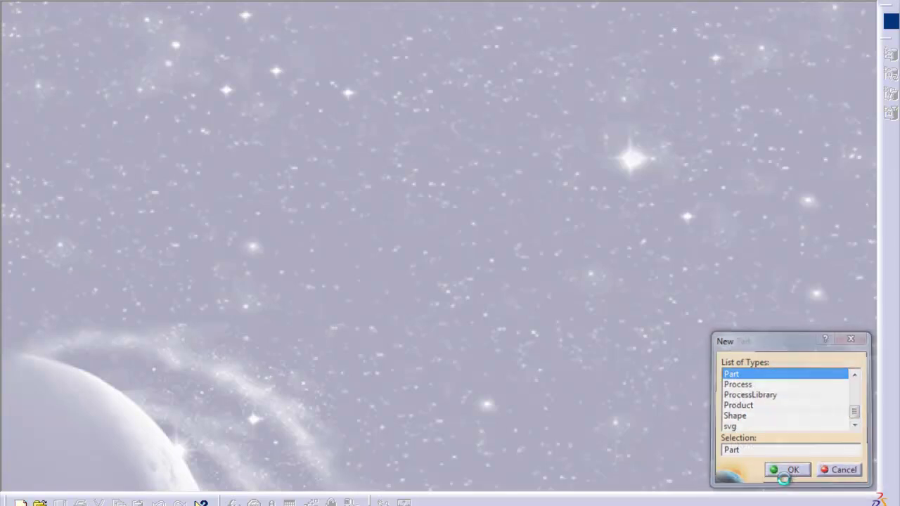
pyautogui.click(789, 473)
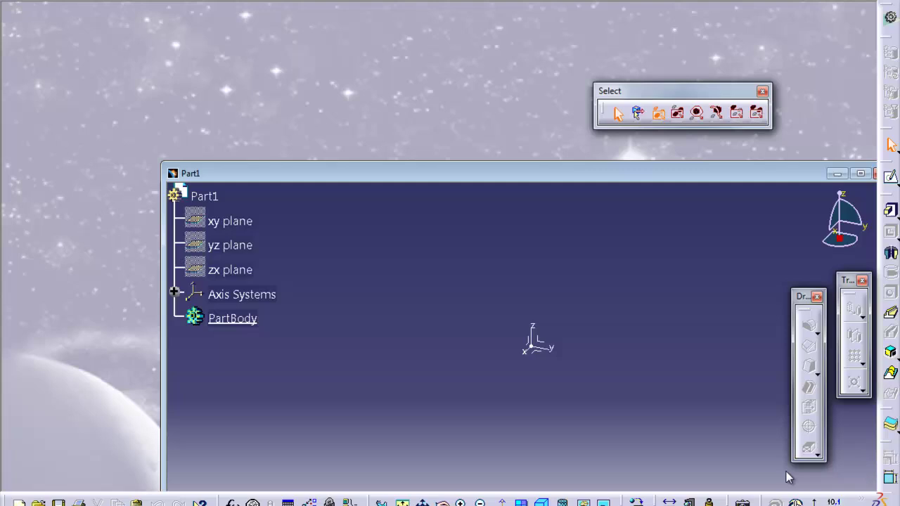
# Close the floating Select toolbar and reposition the restored Part1 window lower down.
pyautogui.moveTo(395, 172); pyautogui.dragTo(288, 64)
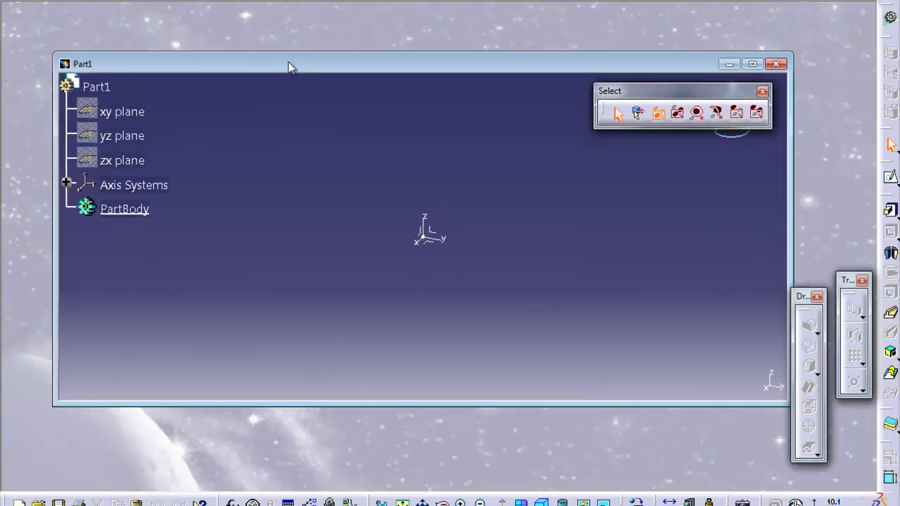
pyautogui.click(762, 91)
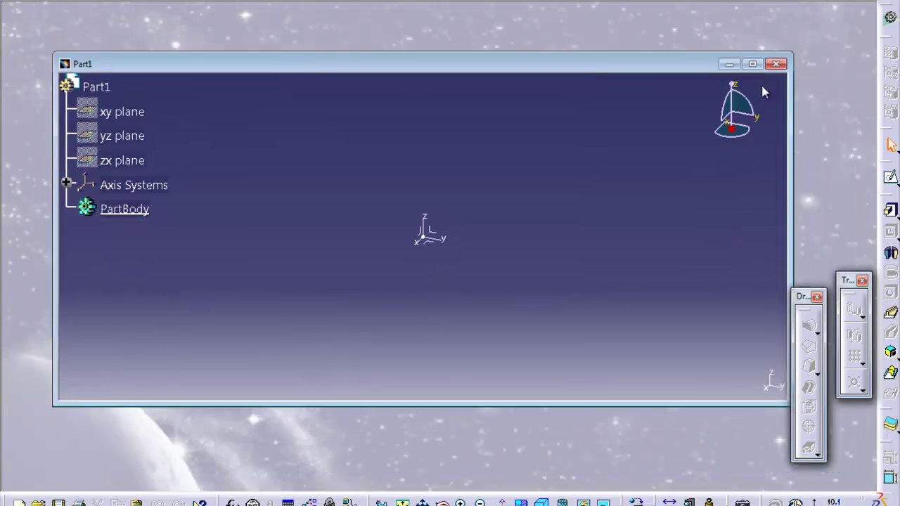
pyautogui.click(752, 64)
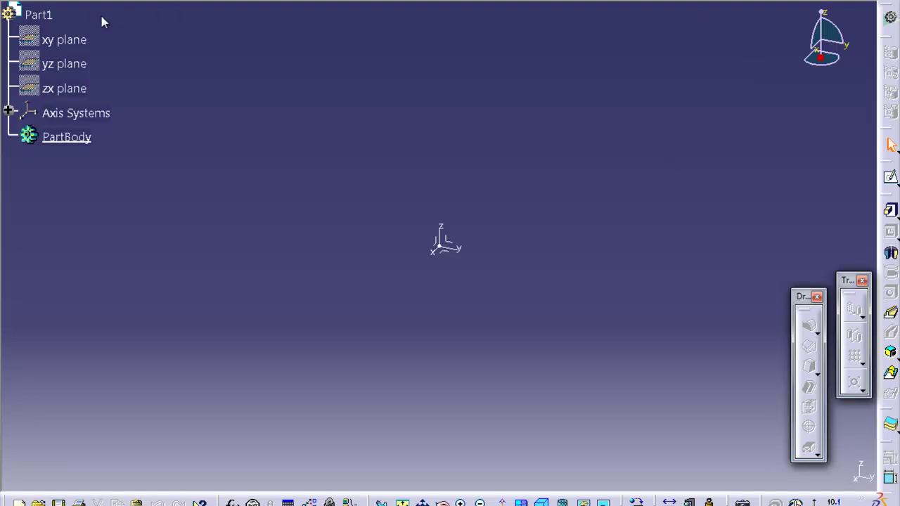
pyautogui.click(881, 2)
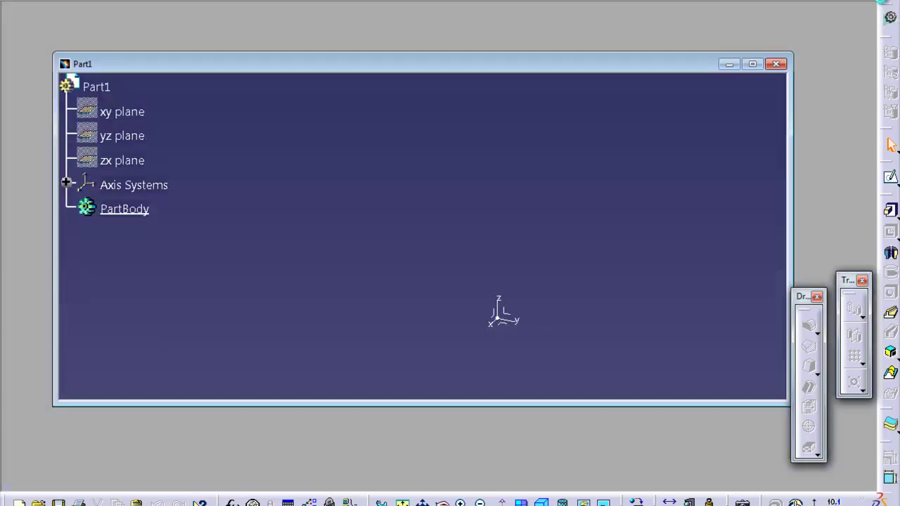
pyautogui.moveTo(625, 62); pyautogui.dragTo(632, 143)
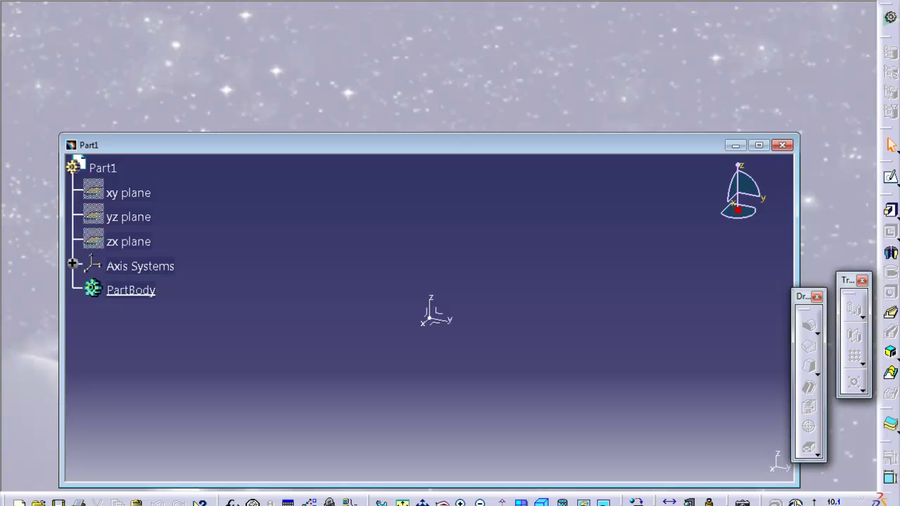
# Create a second new Part document, keeping the default name Part2.
pyautogui.click(125, 2)
pyautogui.click(128, 11)
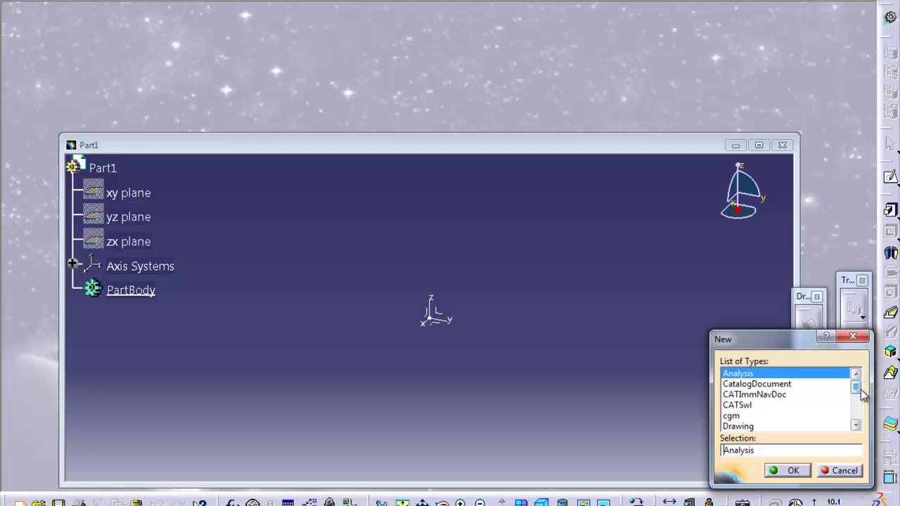
pyautogui.moveTo(855, 387); pyautogui.dragTo(854, 403)
pyautogui.click(735, 416)
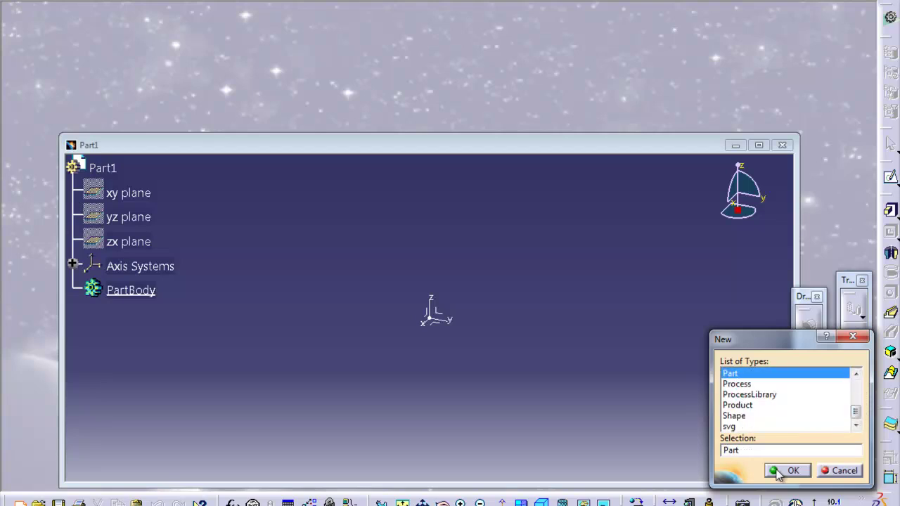
pyautogui.click(777, 470)
pyautogui.click(780, 470)
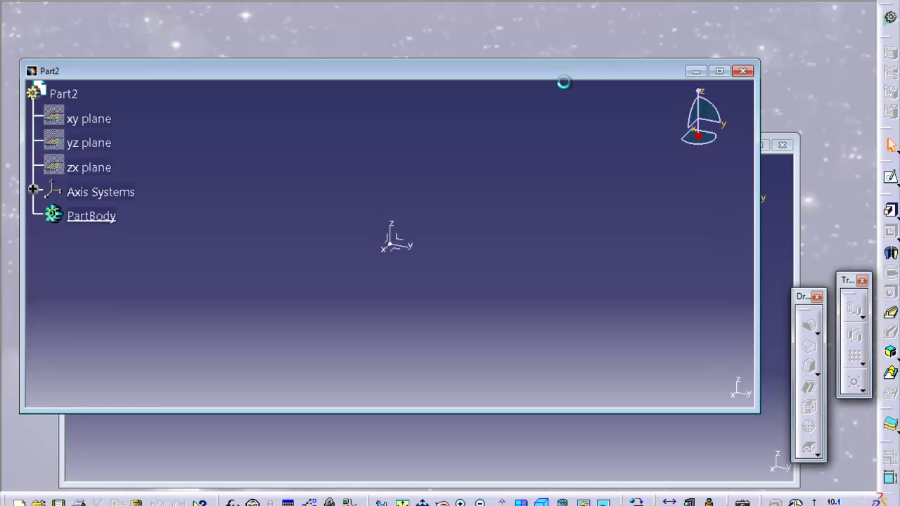
# Cascade Part2 behind Part1, bring Part1 forward and maximize it.
pyautogui.moveTo(538, 13); pyautogui.dragTo(598, 217)
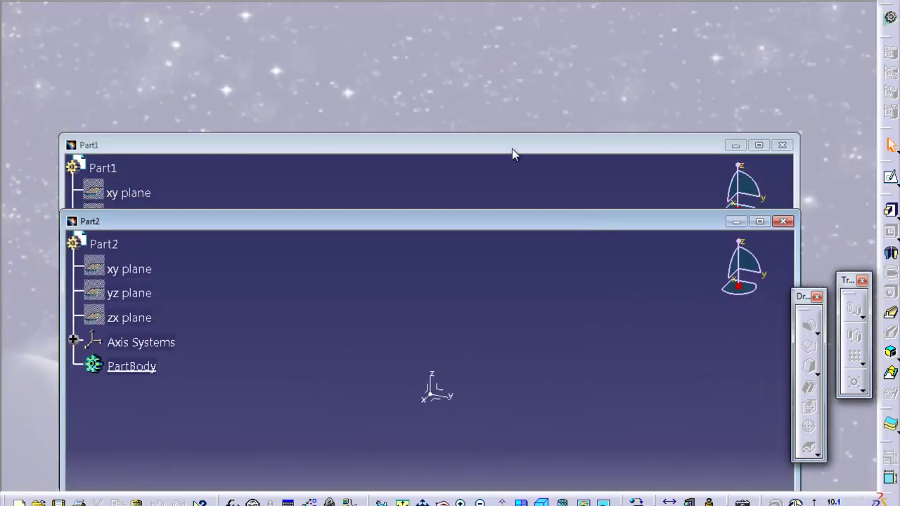
pyautogui.moveTo(514, 149); pyautogui.dragTo(508, 19)
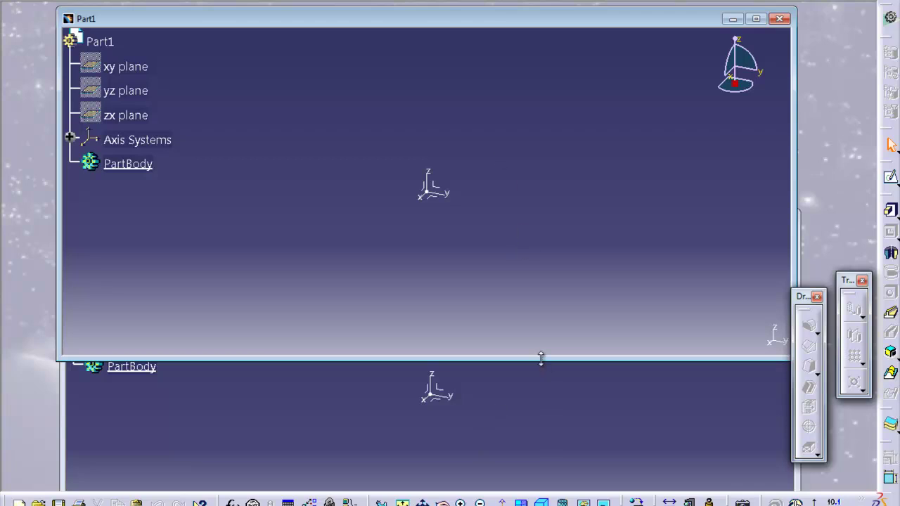
pyautogui.moveTo(540, 358); pyautogui.dragTo(544, 302)
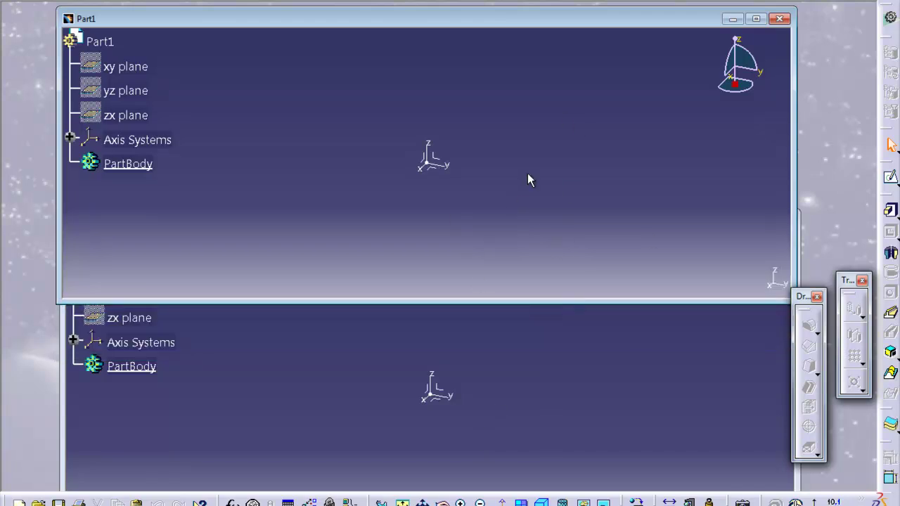
pyautogui.click(756, 19)
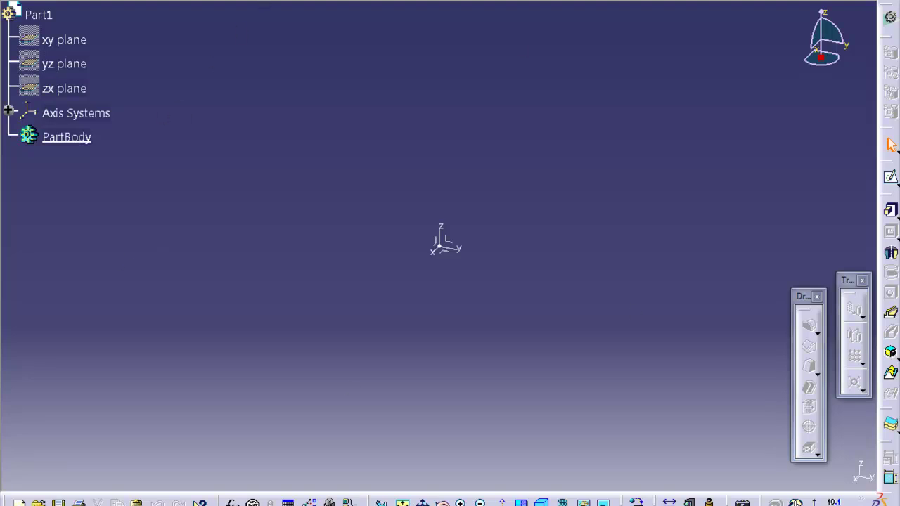
pyautogui.click(78, 138)
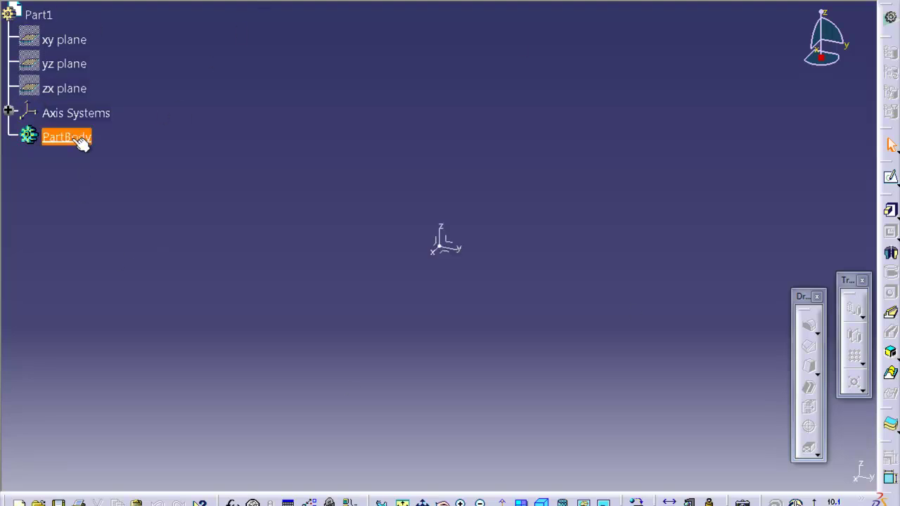
pyautogui.click(499, 285)
pyautogui.click(453, 244)
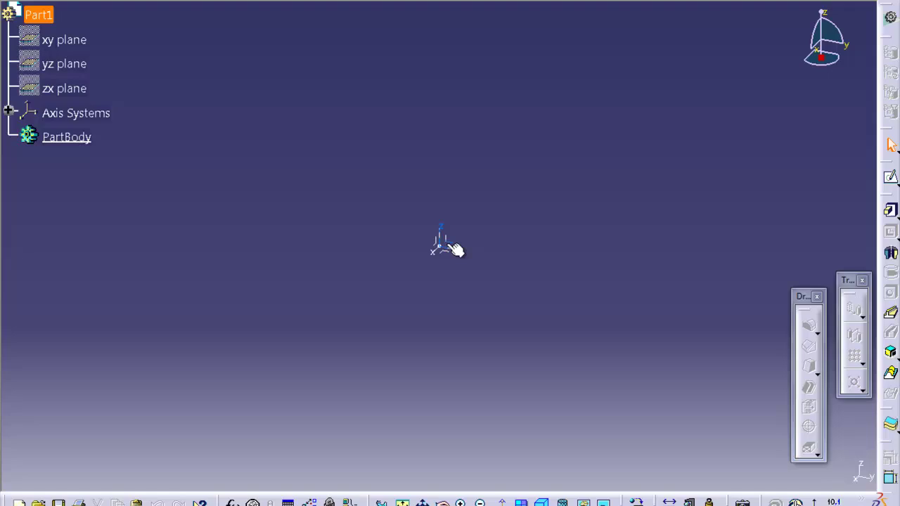
pyautogui.click(274, 2)
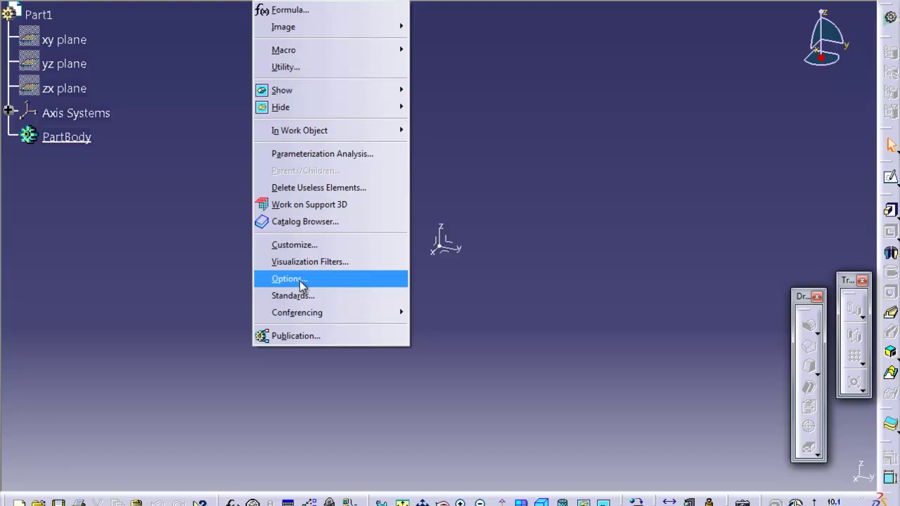
pyautogui.click(501, 234)
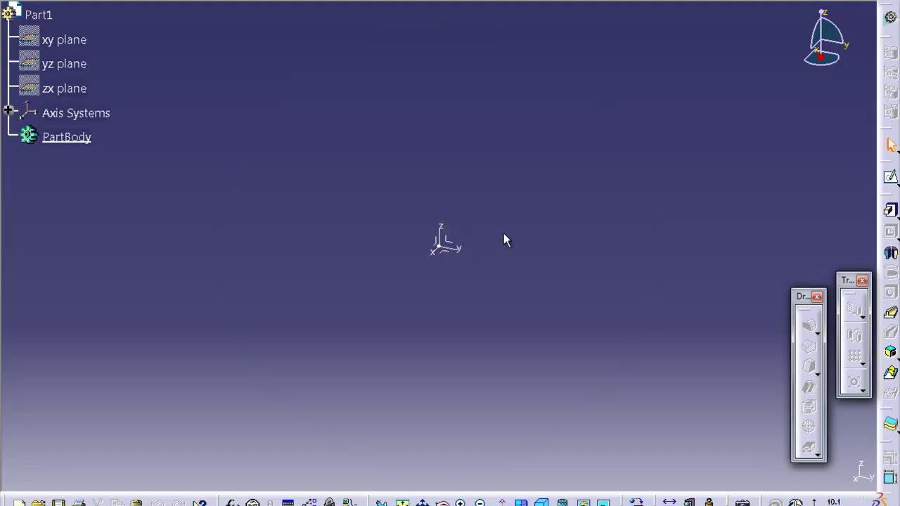
# Use Customize > Toolbars to restore all toolbar contents and positions, then close the stray toolbar.
pyautogui.click(263, 2)
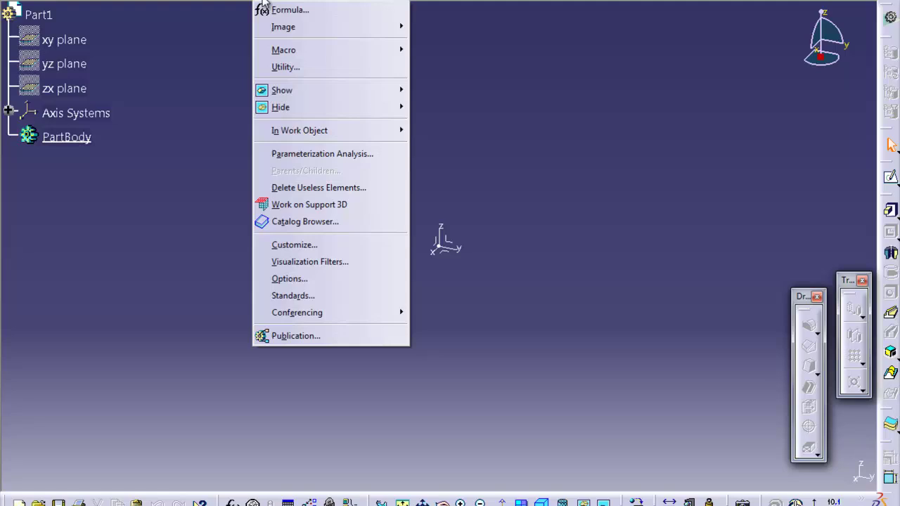
pyautogui.click(298, 251)
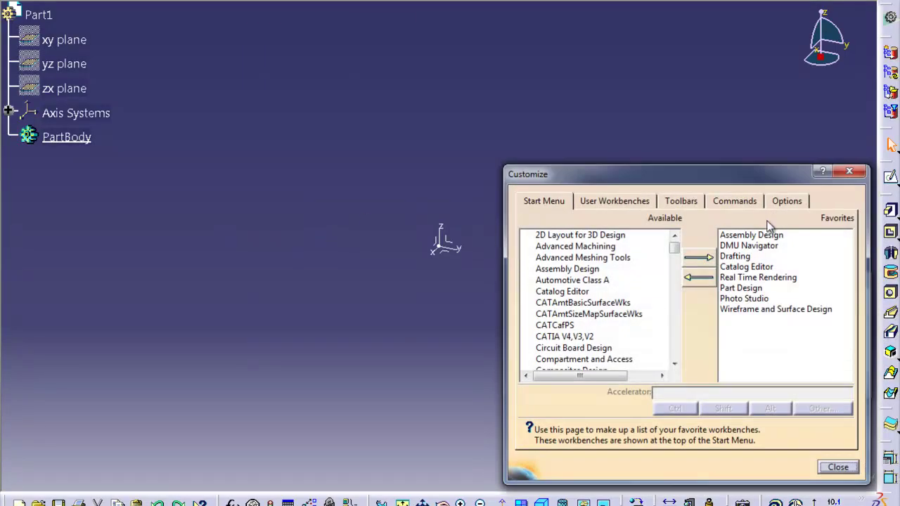
pyautogui.click(685, 200)
pyautogui.click(800, 291)
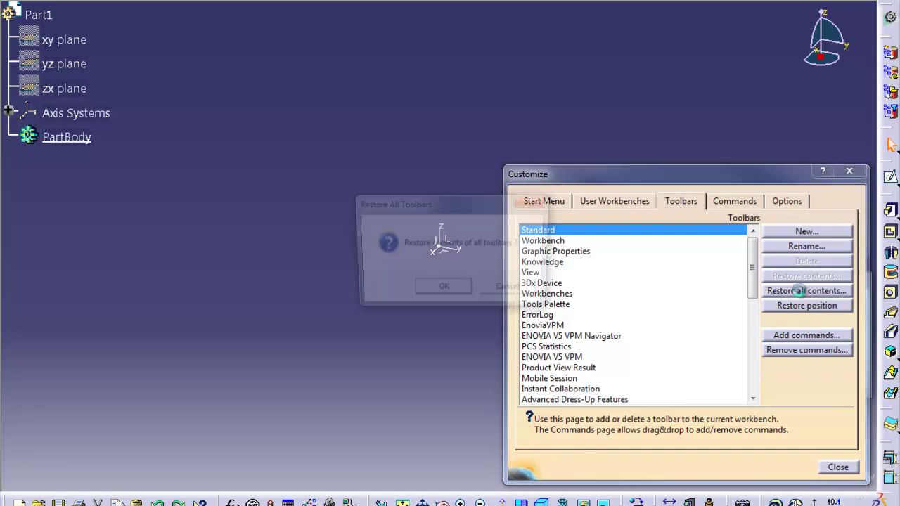
pyautogui.click(450, 296)
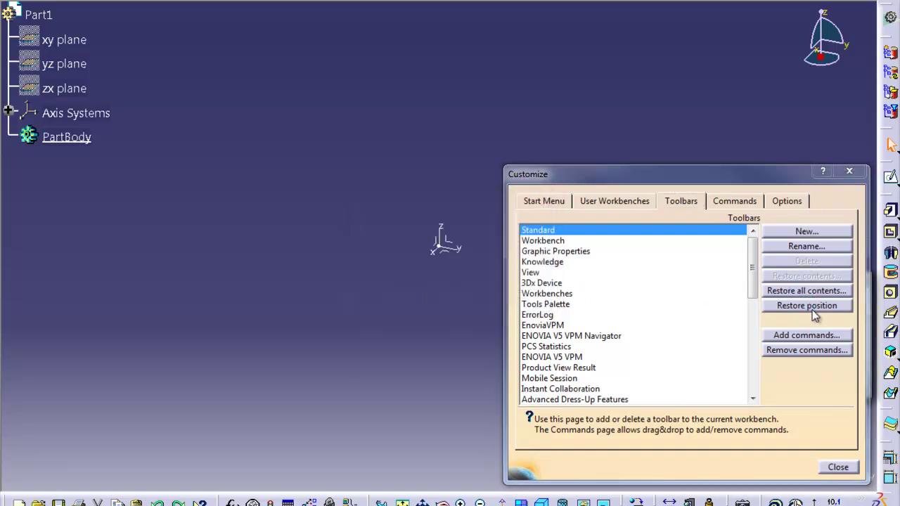
pyautogui.click(807, 306)
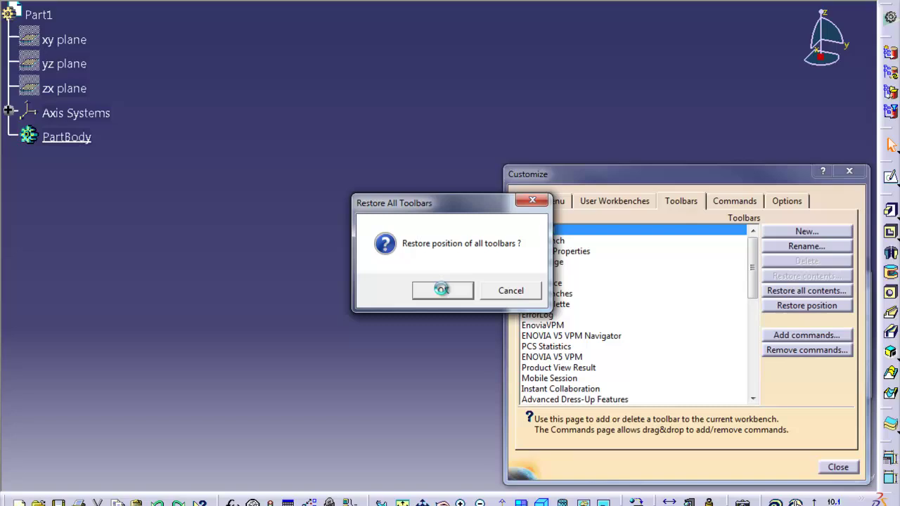
pyautogui.click(443, 291)
pyautogui.click(838, 468)
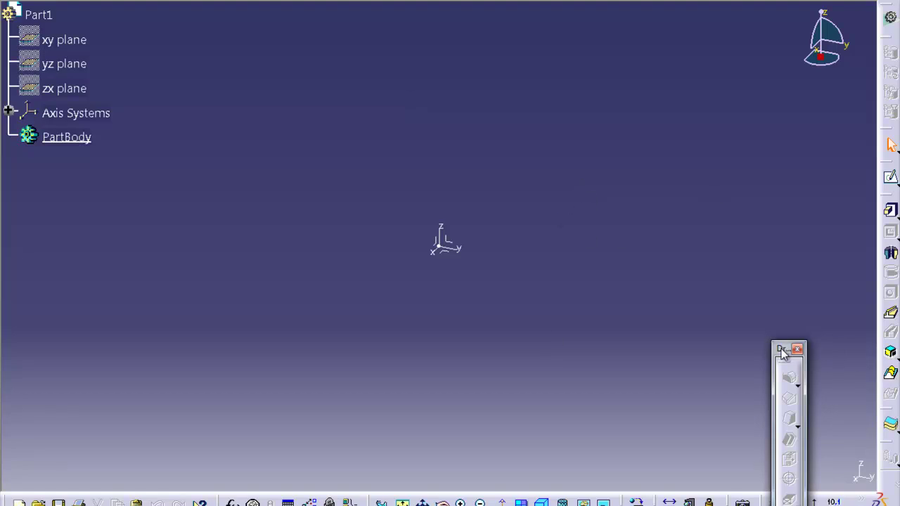
pyautogui.moveTo(785, 349); pyautogui.dragTo(819, 309)
pyautogui.click(831, 311)
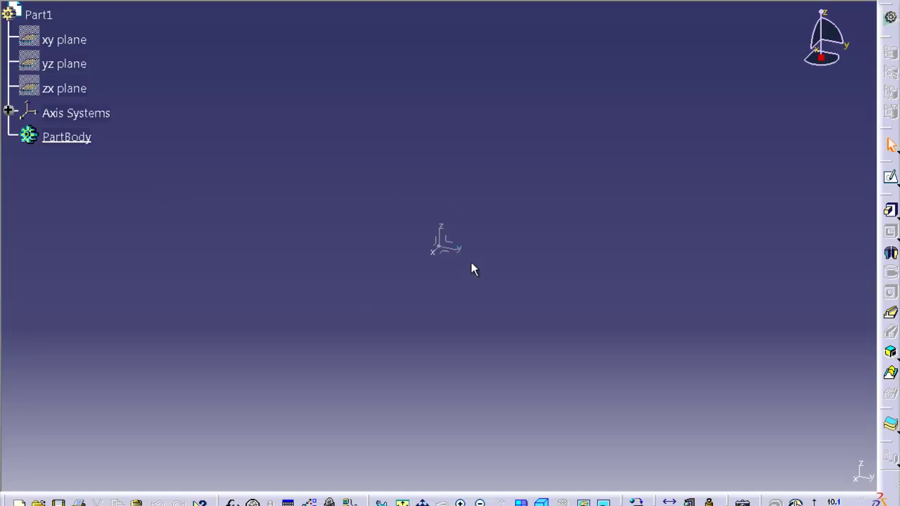
pyautogui.moveTo(422, 251); pyautogui.dragTo(440, 137, button='middle')
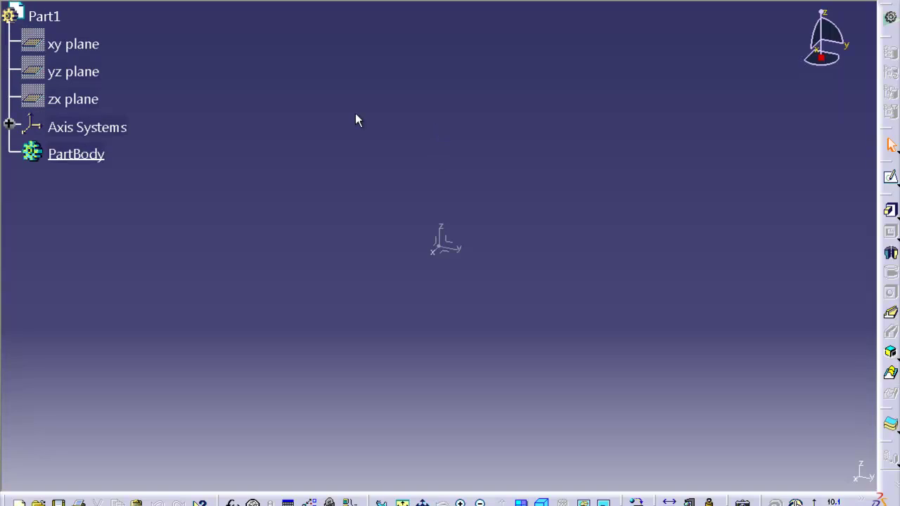
pyautogui.doubleClick(459, 255)
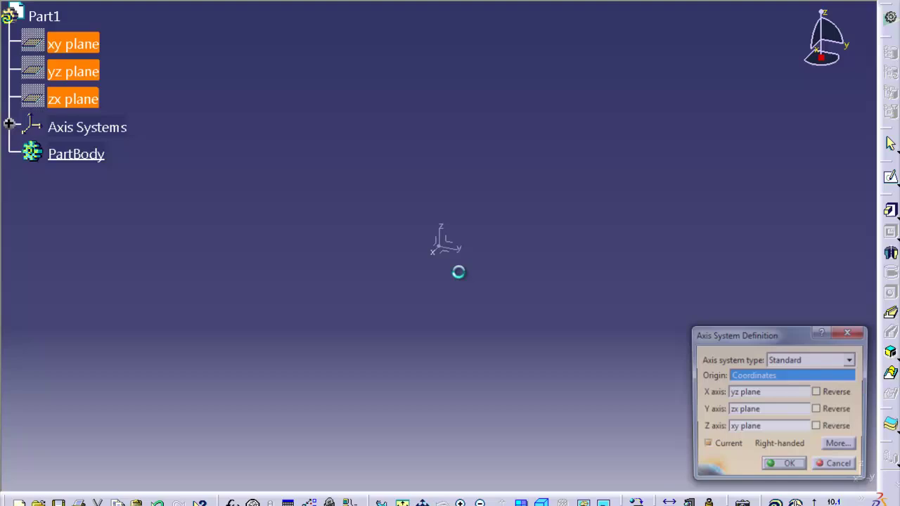
pyautogui.click(783, 467)
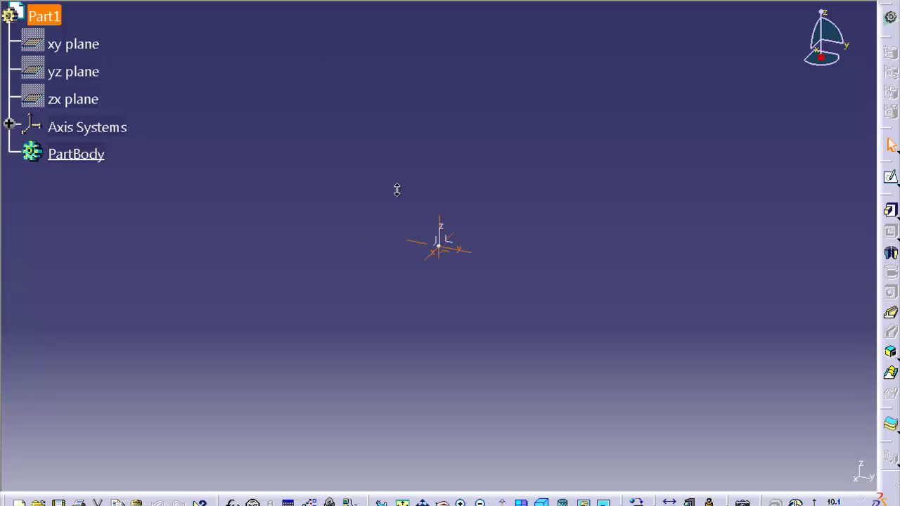
pyautogui.moveTo(396, 188); pyautogui.dragTo(419, 267, button='middle')
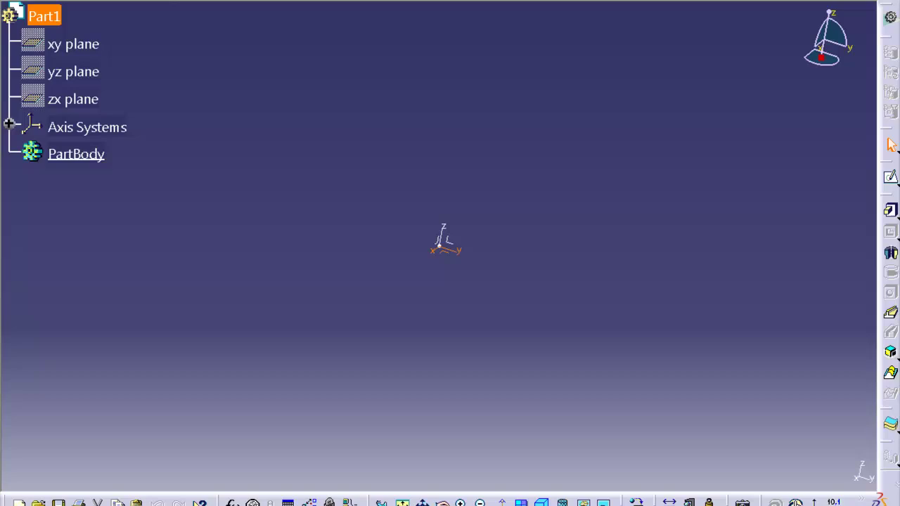
# Insert a new body, Body.2, and select it in the specification tree.
pyautogui.click(227, 3)
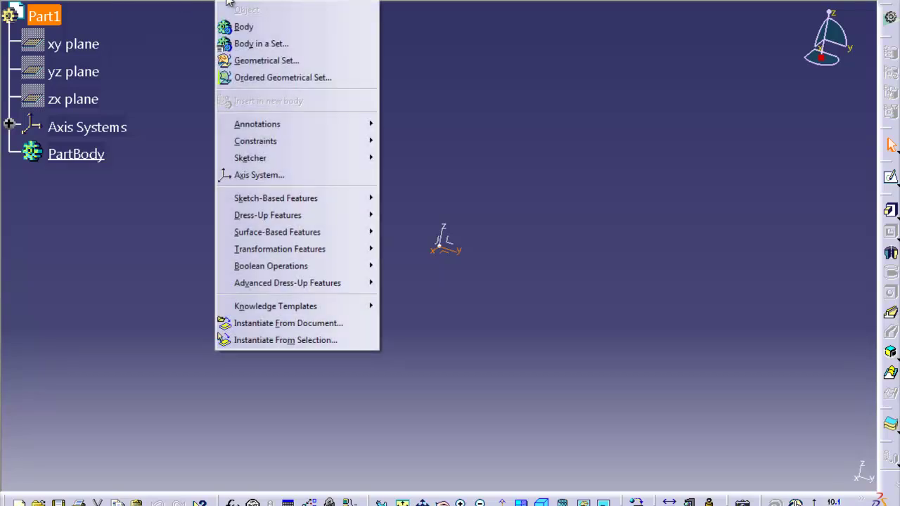
pyautogui.click(232, 26)
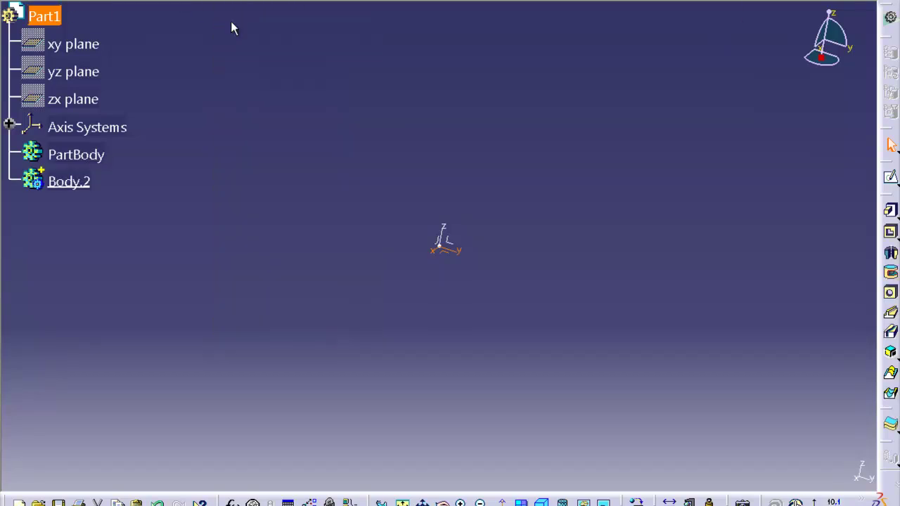
pyautogui.click(79, 181)
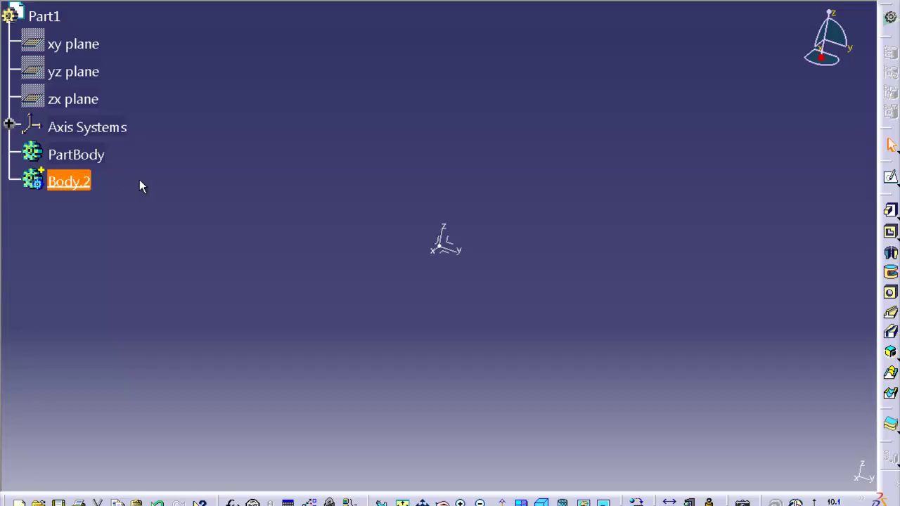
pyautogui.click(135, 234)
pyautogui.click(69, 185)
pyautogui.click(296, 215)
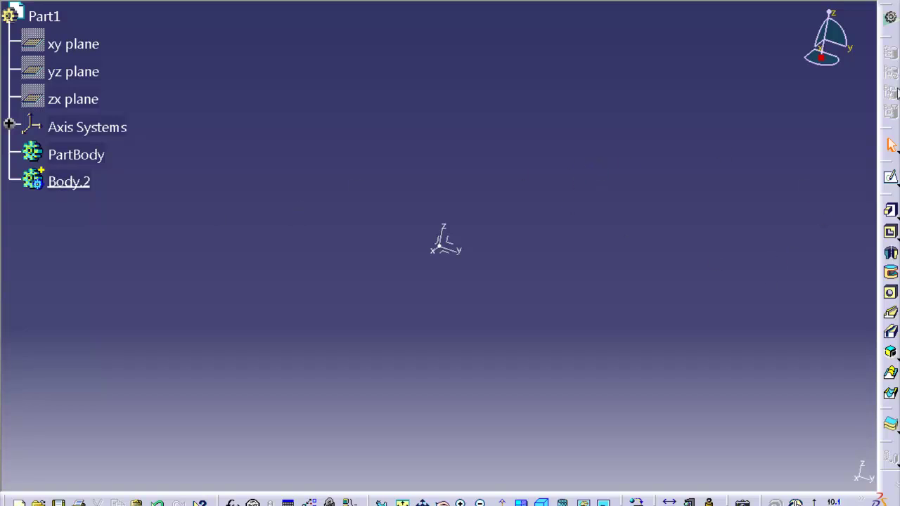
pyautogui.click(894, 181)
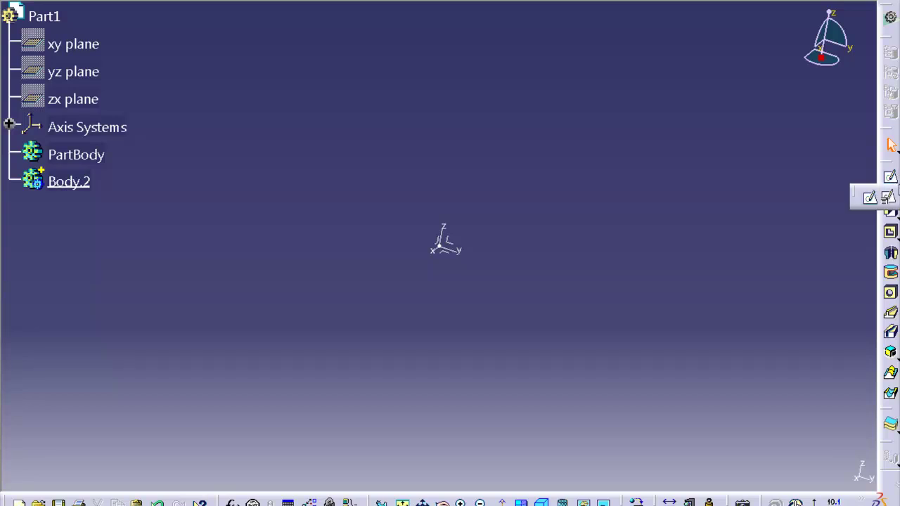
# Start a sketch on the yz plane and draw a circle centred at the origin.
pyautogui.click(870, 199)
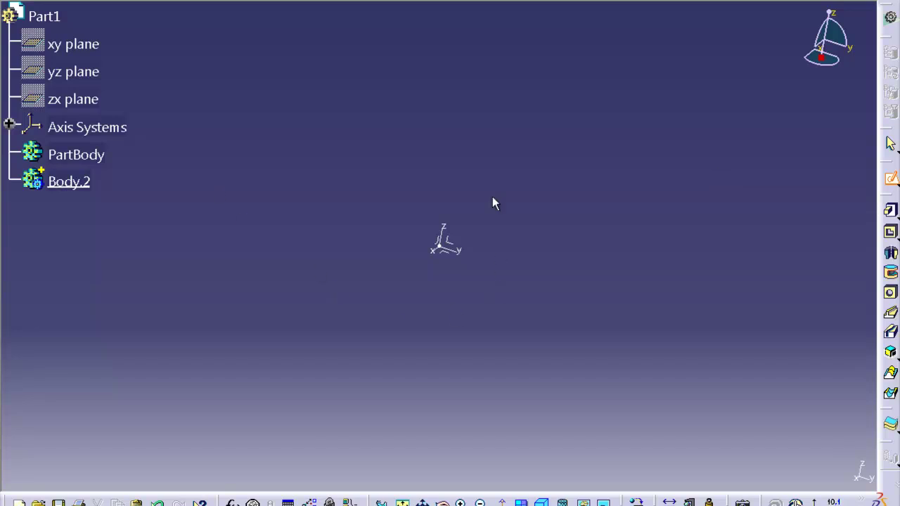
pyautogui.click(458, 241)
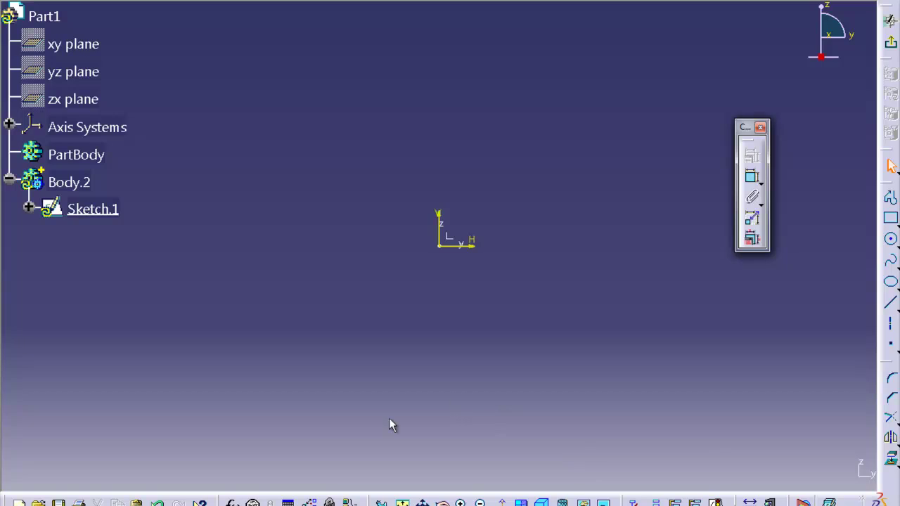
pyautogui.click(890, 239)
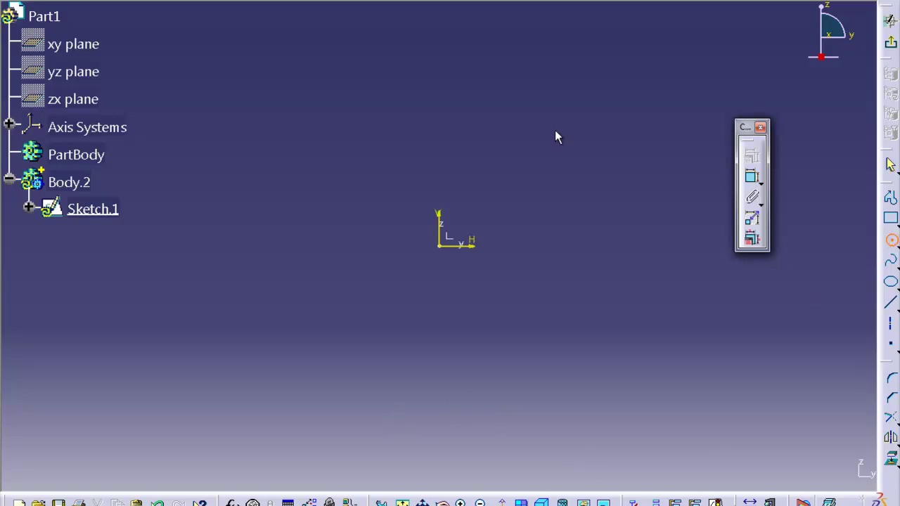
pyautogui.click(436, 245)
pyautogui.click(505, 295)
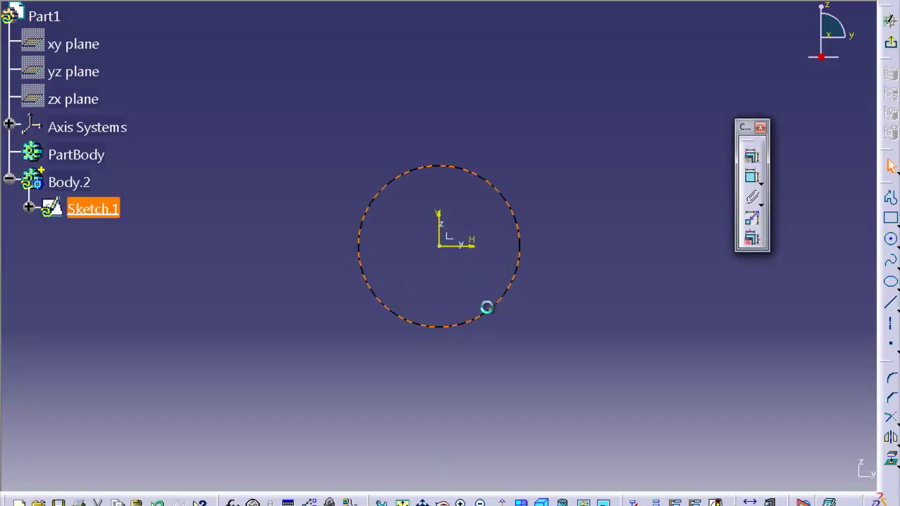
# Add a diameter constraint to the circle and set it to 50 mm.
pyautogui.click(752, 177)
pyautogui.click(604, 220)
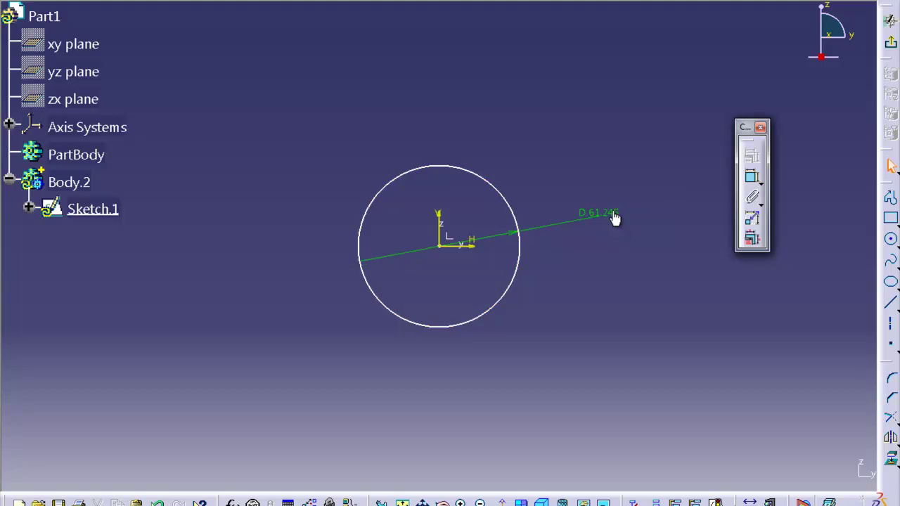
pyautogui.doubleClick(604, 214)
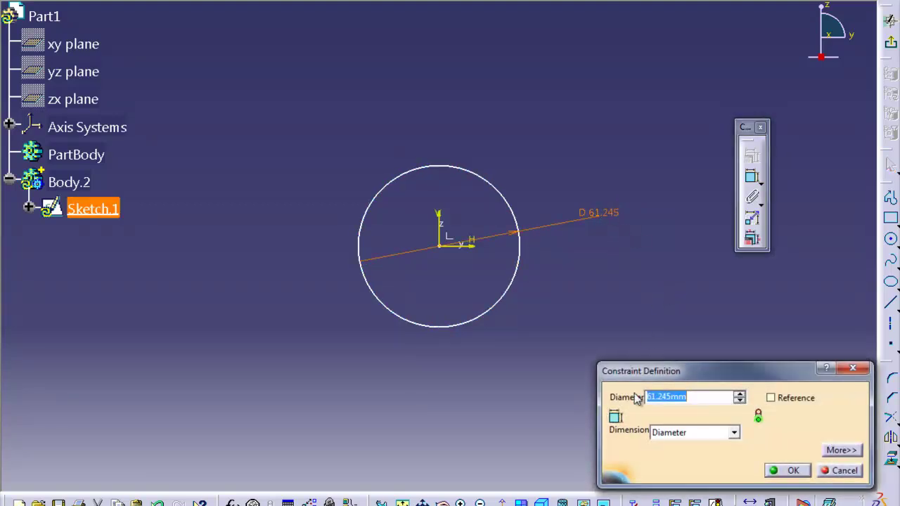
pyautogui.write('5')
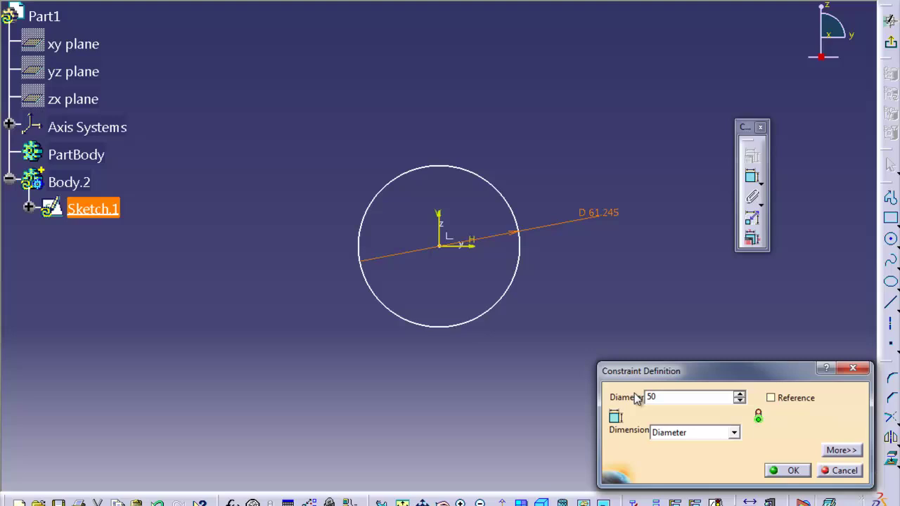
pyautogui.write('0')
pyautogui.click(793, 471)
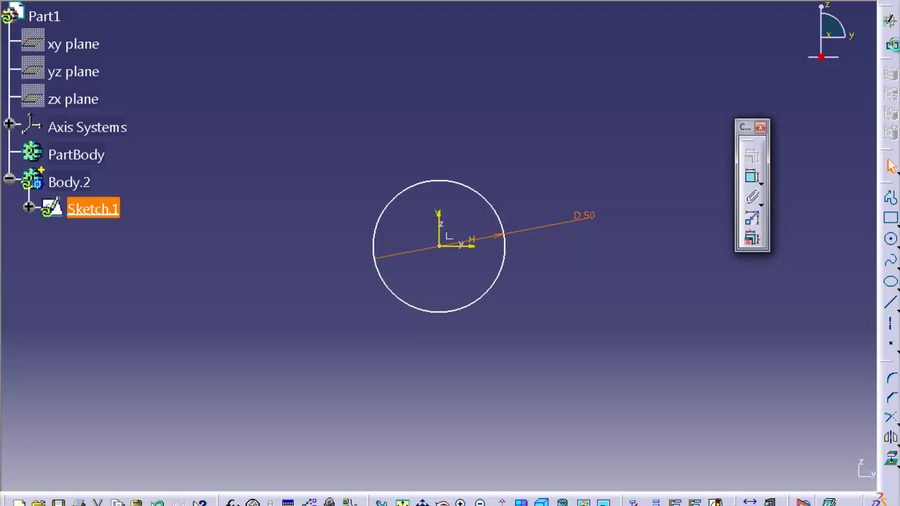
# Exit the sketch and start a Pad on the circle with a Dimension limit and 200 mm length.
pyautogui.click(892, 166)
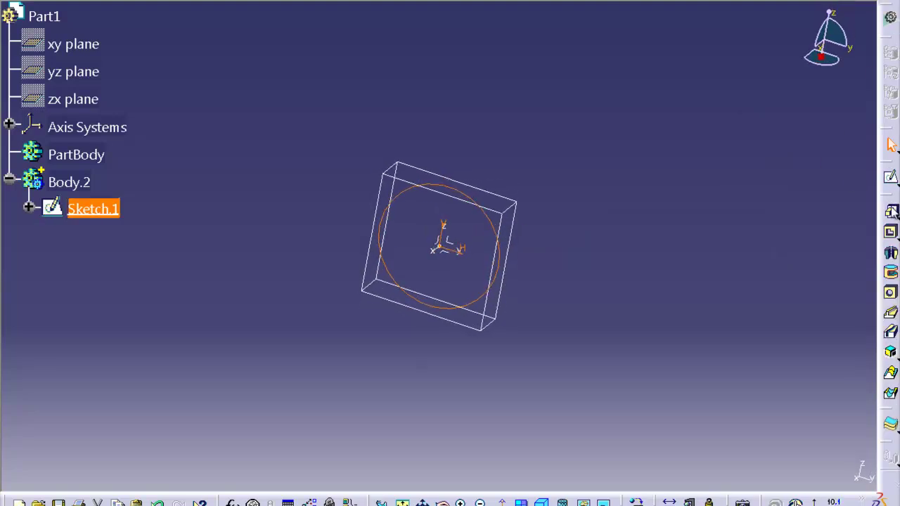
pyautogui.click(891, 211)
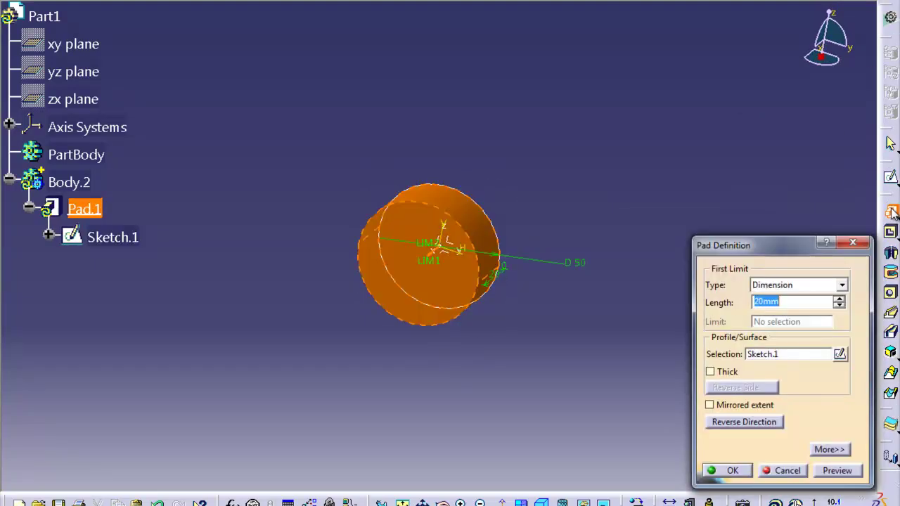
pyautogui.click(780, 287)
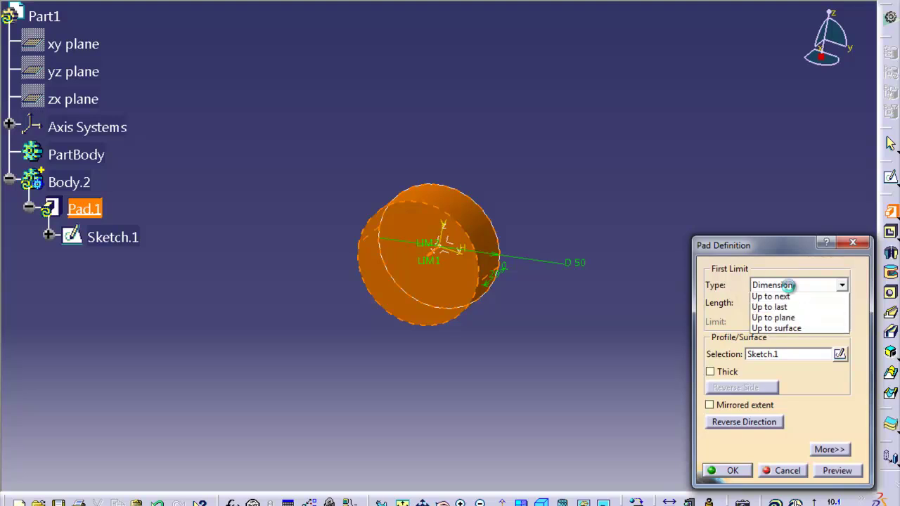
pyautogui.click(790, 288)
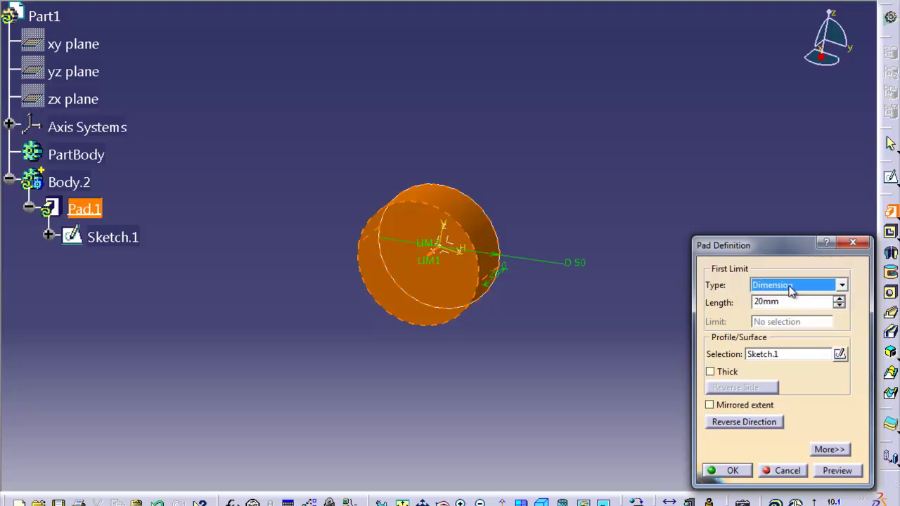
pyautogui.click(763, 302)
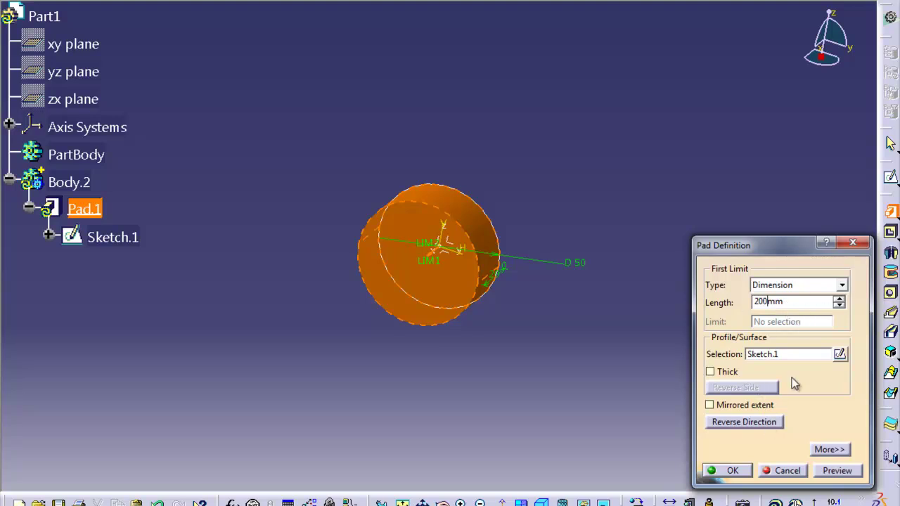
pyautogui.click(840, 354)
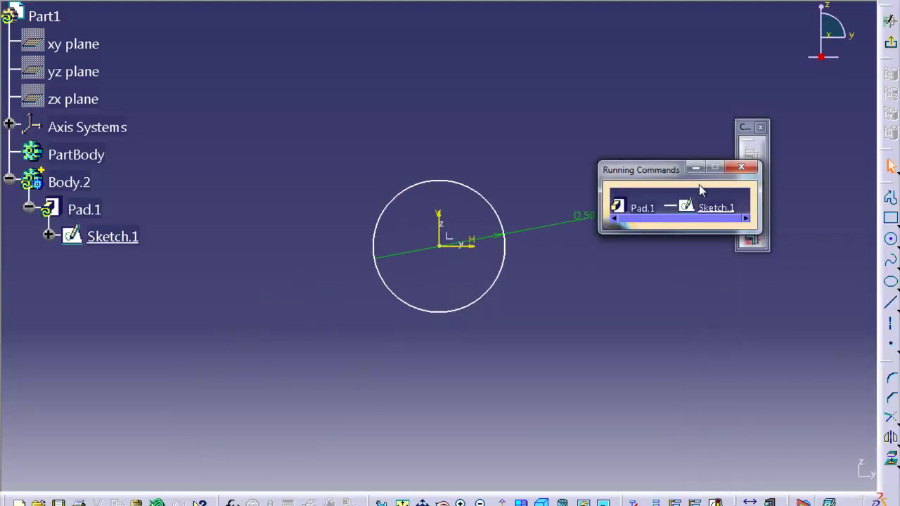
pyautogui.click(741, 169)
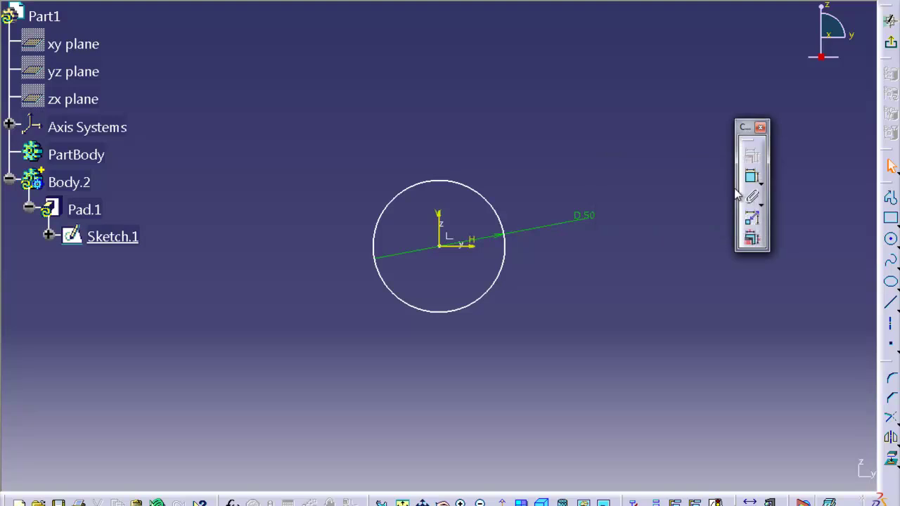
pyautogui.click(891, 43)
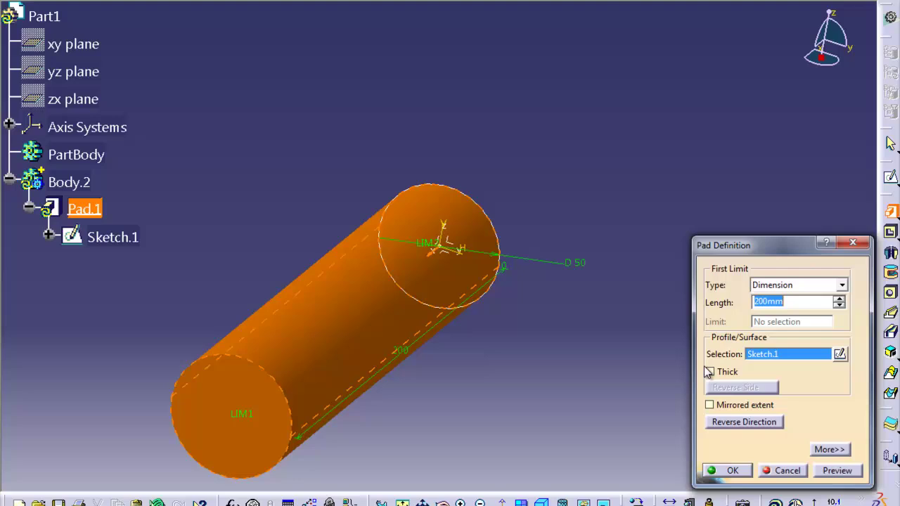
# Try Thick and Mirrored extent, clear both, and create the one-sided 200 mm pad.
pyautogui.click(710, 372)
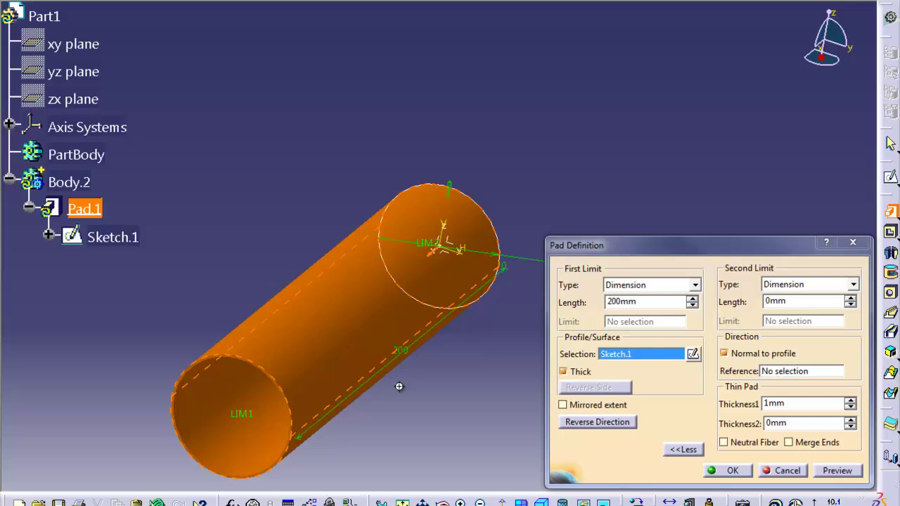
pyautogui.moveTo(398, 392); pyautogui.dragTo(392, 417, button='middle')
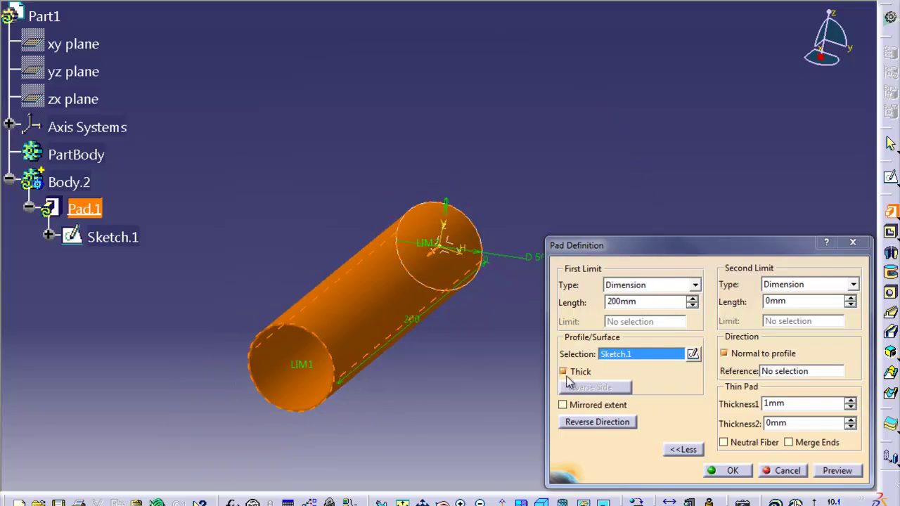
pyautogui.click(562, 371)
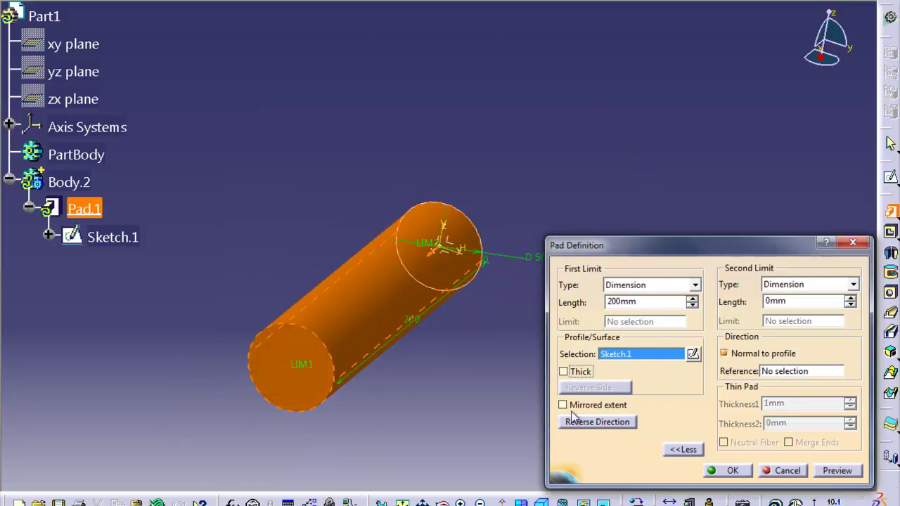
pyautogui.click(562, 405)
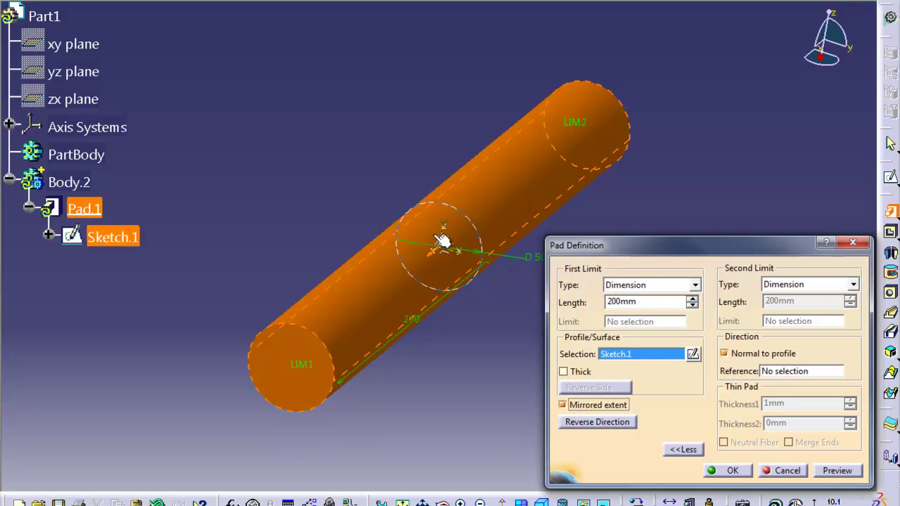
pyautogui.click(563, 405)
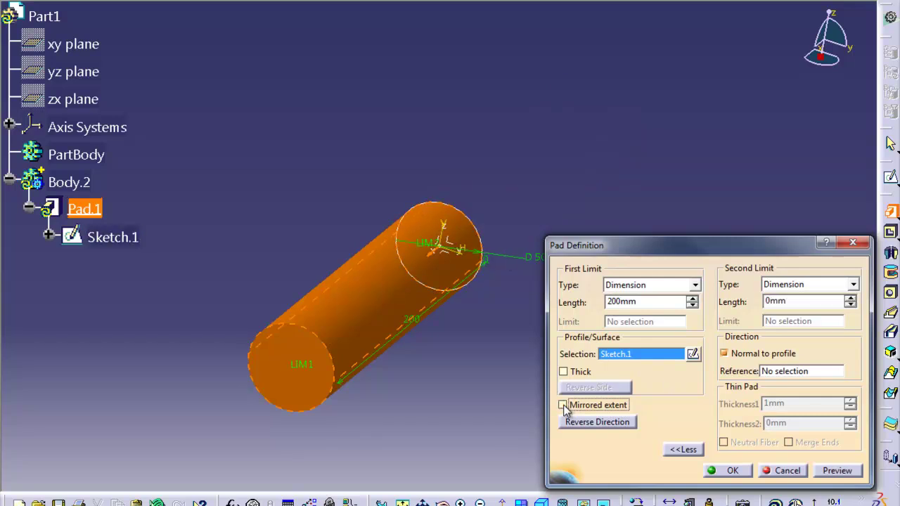
pyautogui.click(737, 473)
pyautogui.moveTo(434, 335); pyautogui.dragTo(558, 284, button='middle')
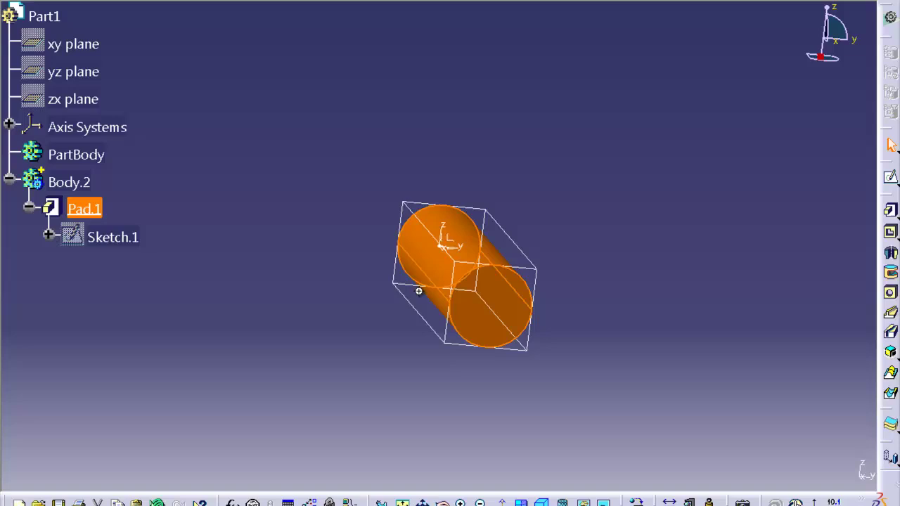
pyautogui.moveTo(418, 291); pyautogui.dragTo(437, 250)
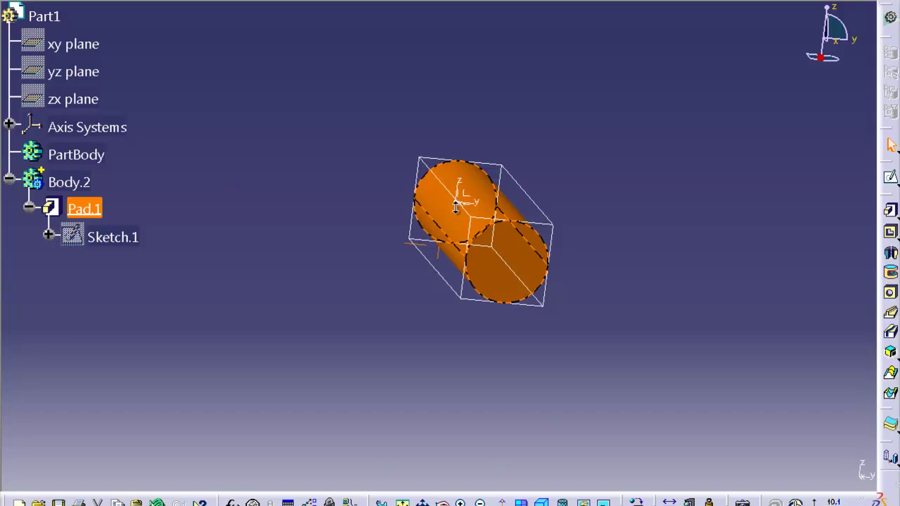
pyautogui.keyDown('ctrl'); pyautogui.moveTo(456, 203); pyautogui.dragTo(432, 195, button='middle'); pyautogui.keyUp('ctrl')
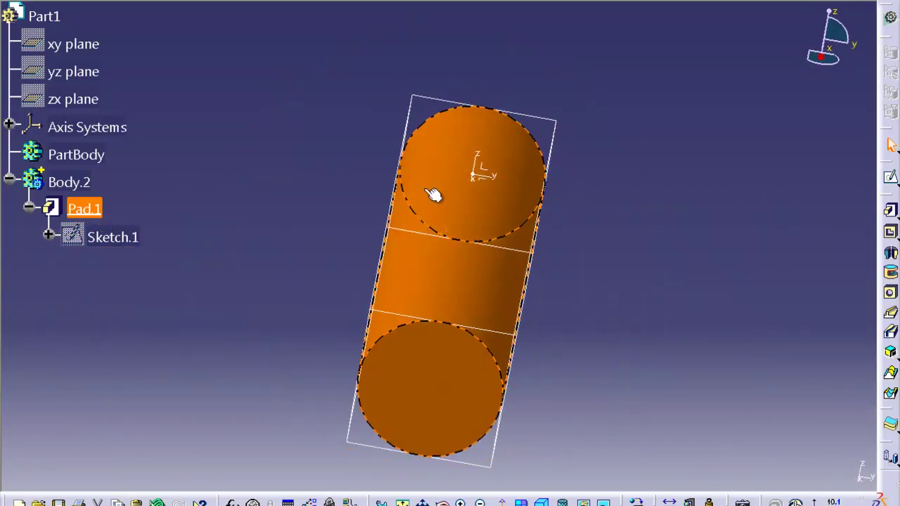
pyautogui.rightClick(443, 192)
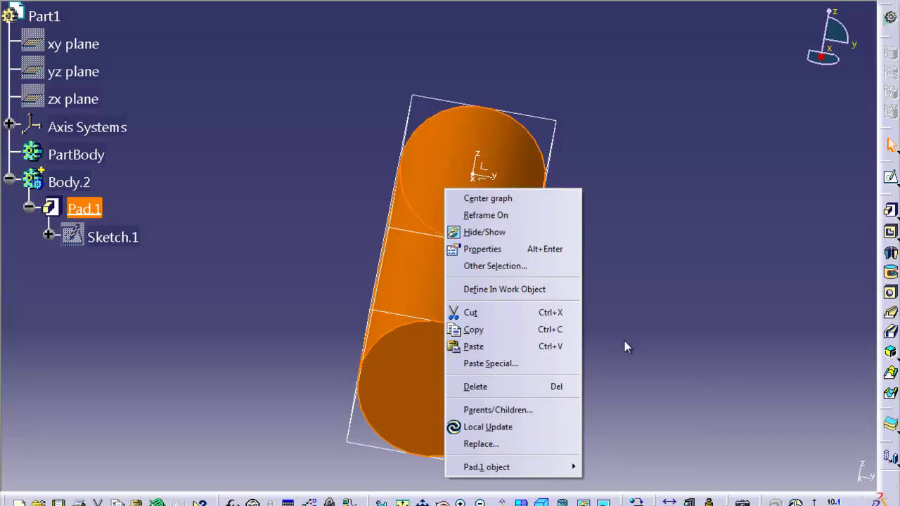
pyautogui.moveTo(521, 467)
pyautogui.press('Escape')
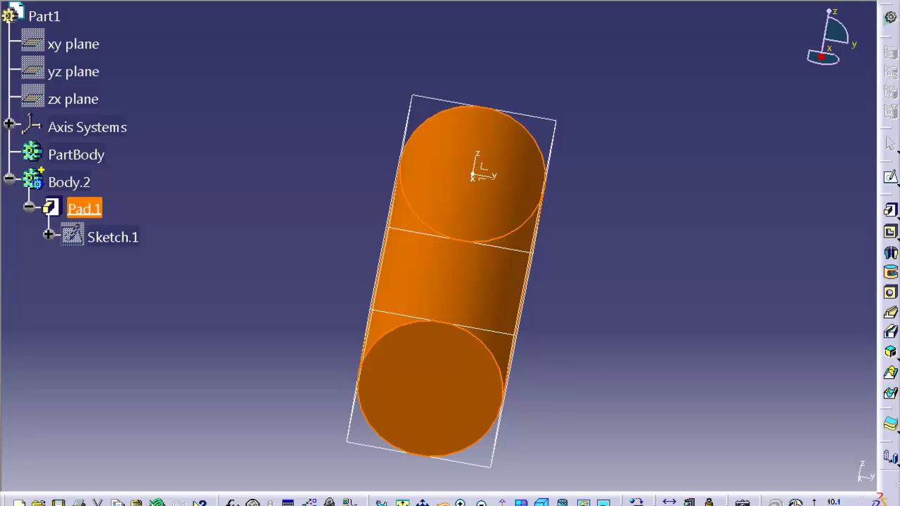
pyautogui.press('Escape')
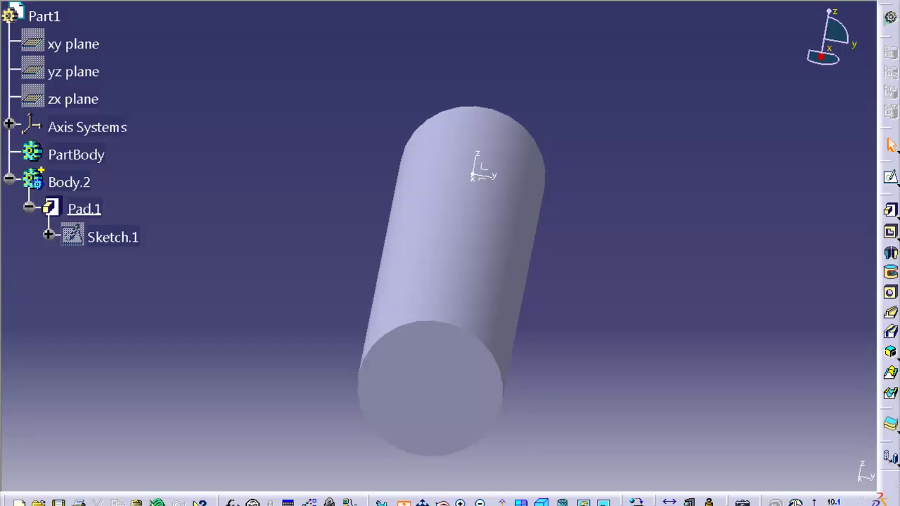
pyautogui.click(402, 503)
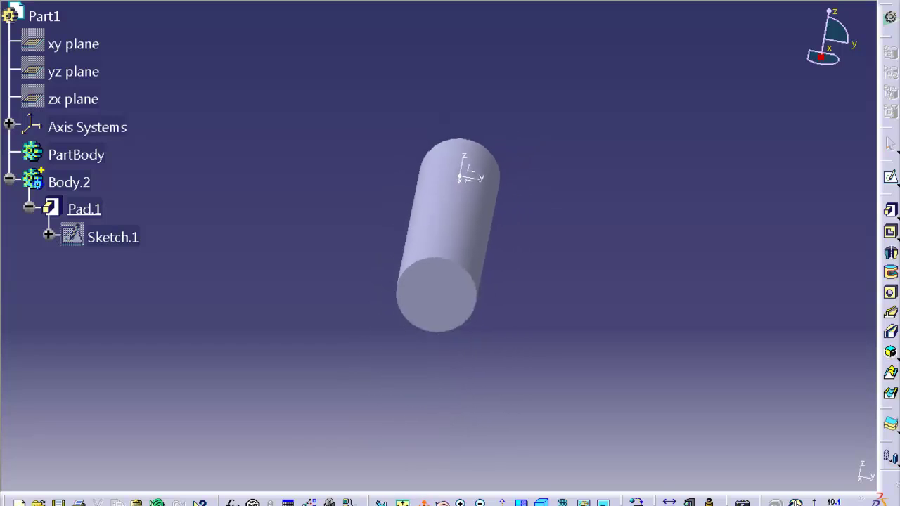
pyautogui.moveTo(523, 215); pyautogui.dragTo(448, 207, button='middle')
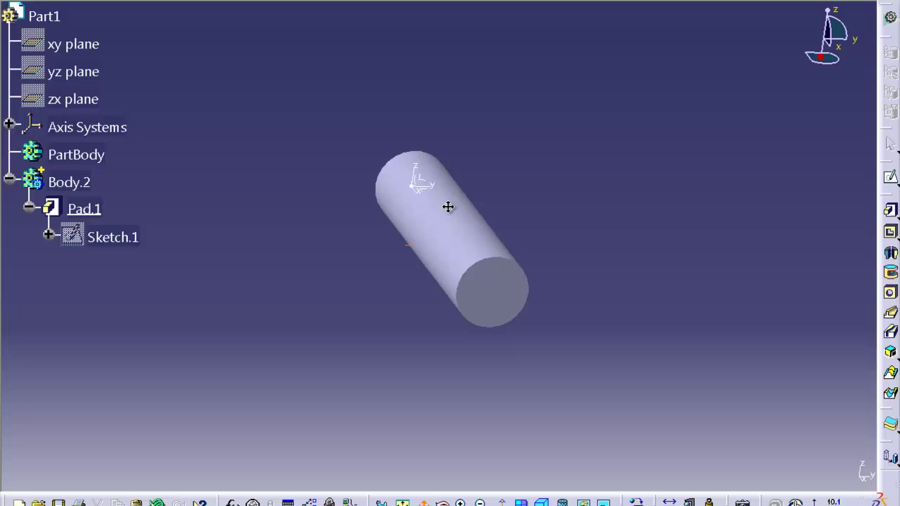